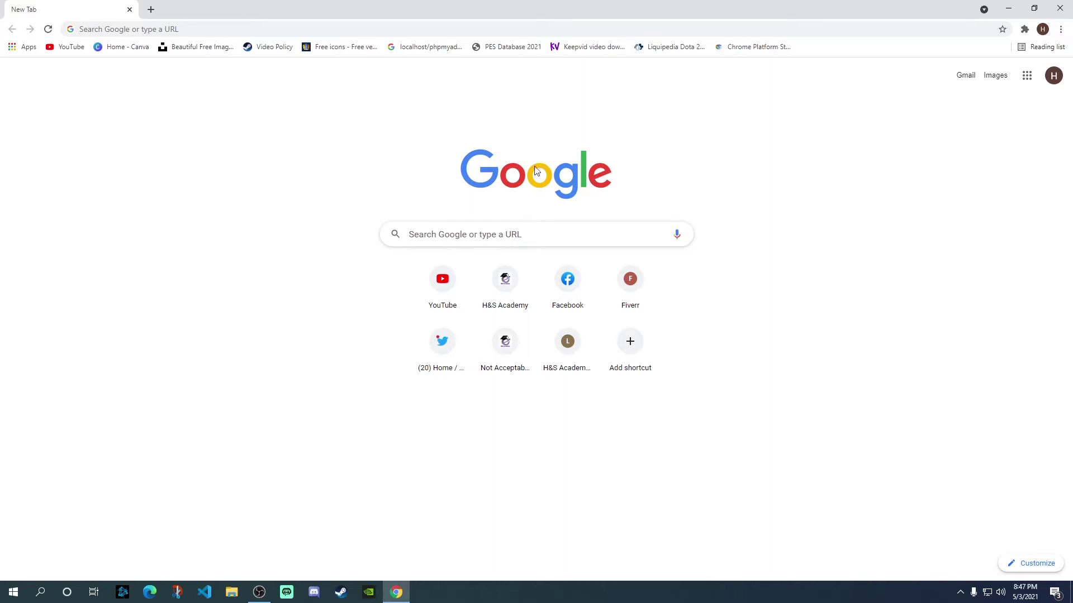
# - Go to chrome://flags from the address bar
pyautogui.click(133, 30)
pyautogui.write('chro')
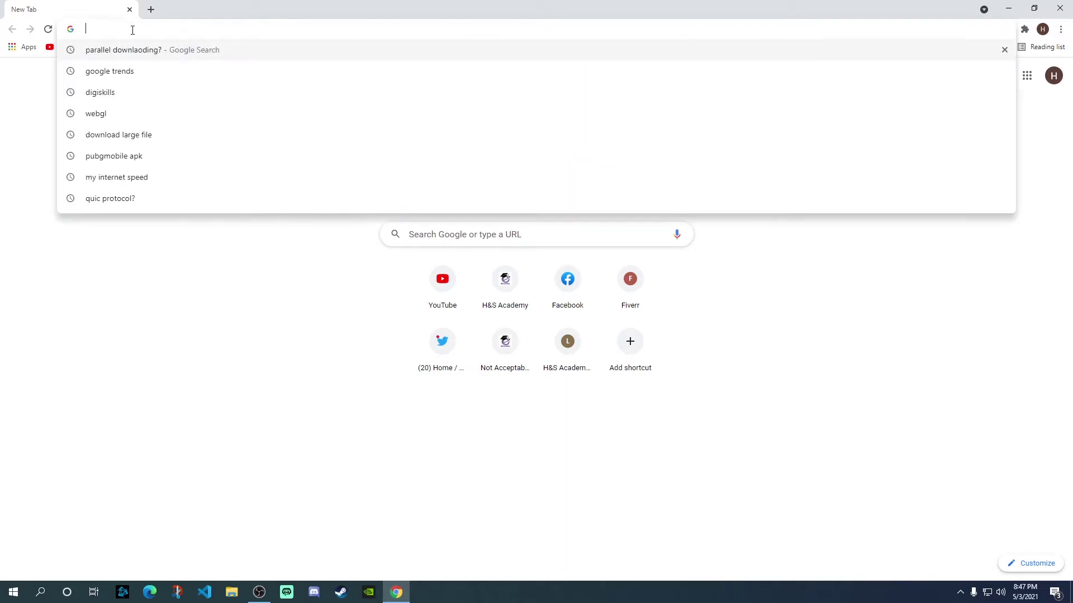
pyautogui.write('me')
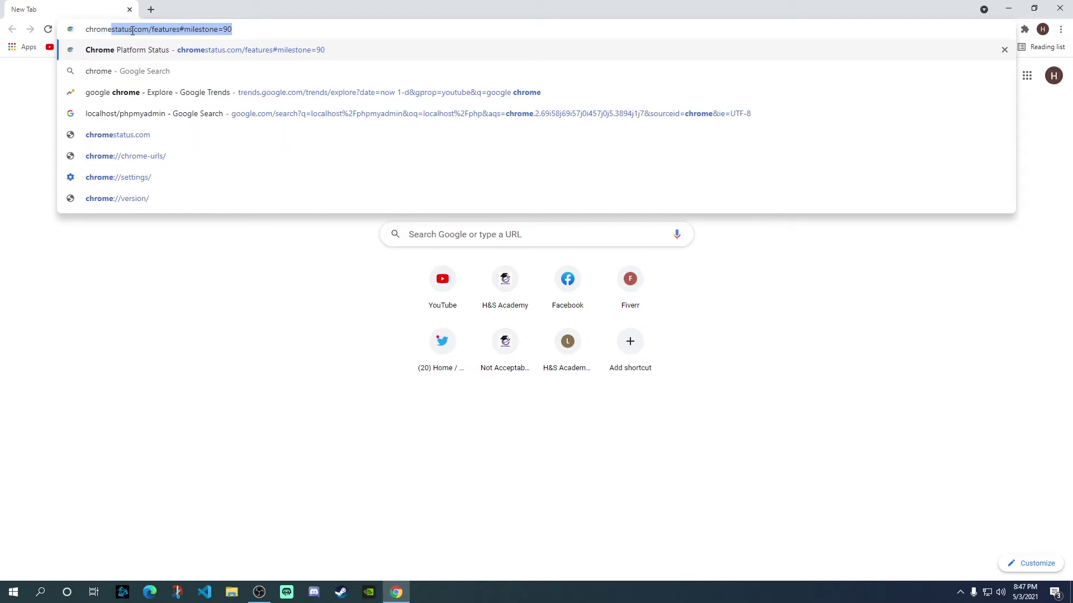
pyautogui.write('://')
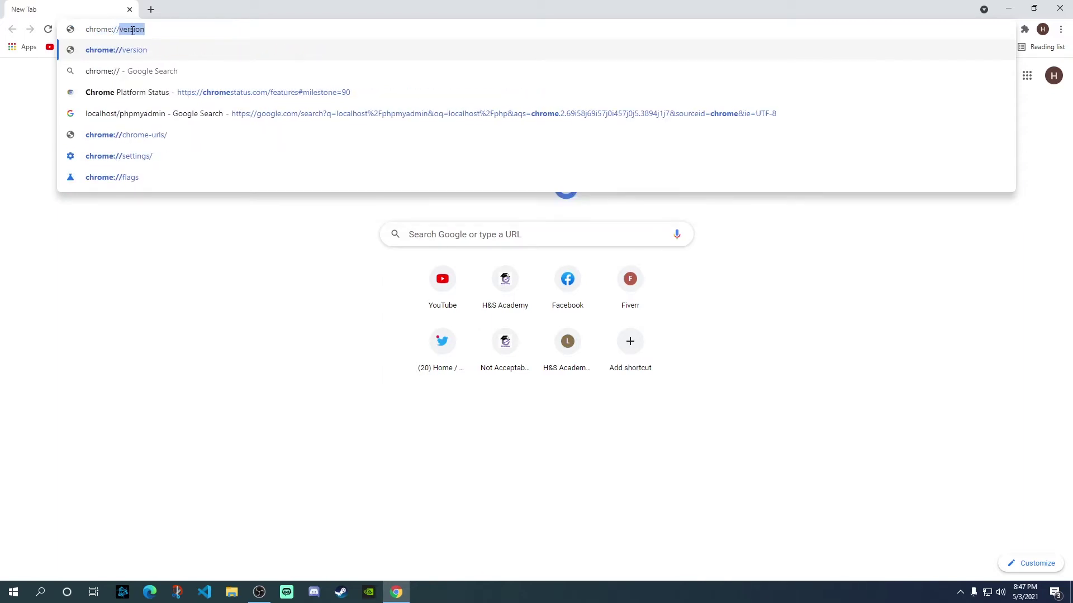
pyautogui.write('flags')
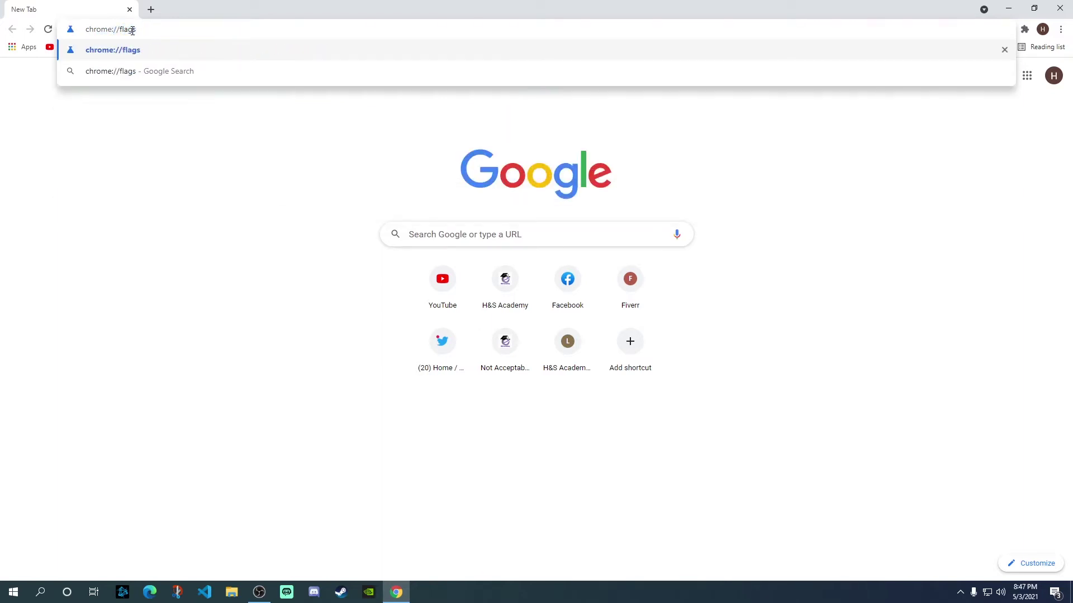
pyautogui.press('Return')
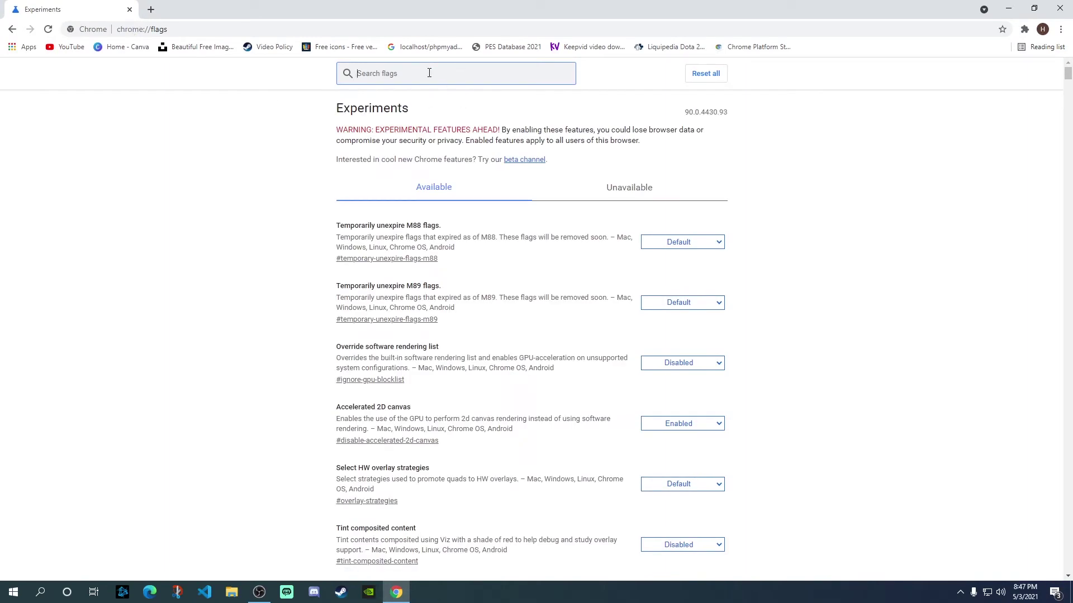
pyautogui.write('p')
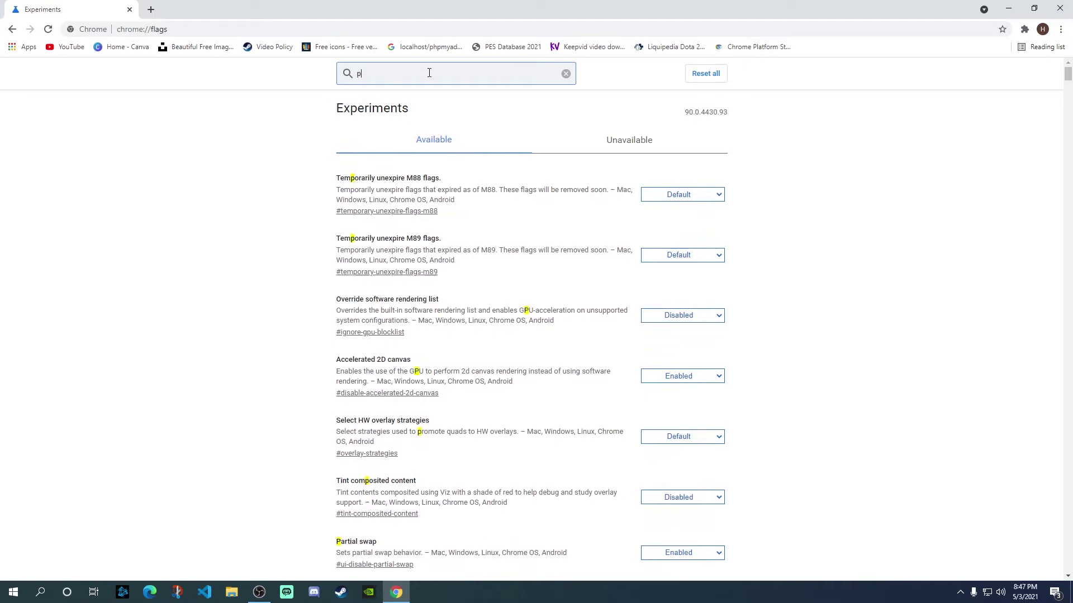
pyautogui.write('arall')
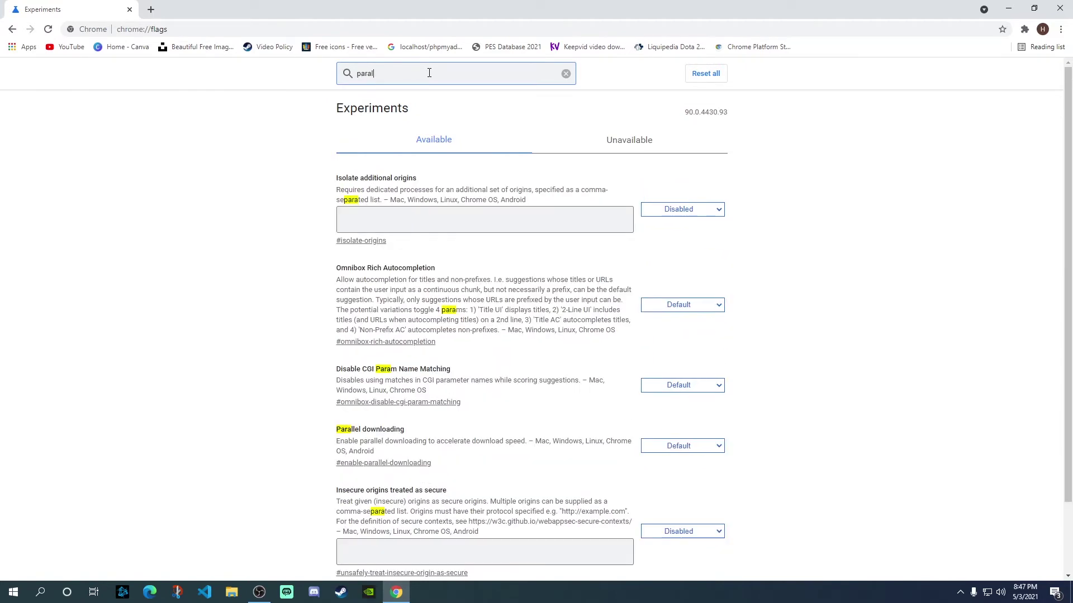
pyautogui.write('el')
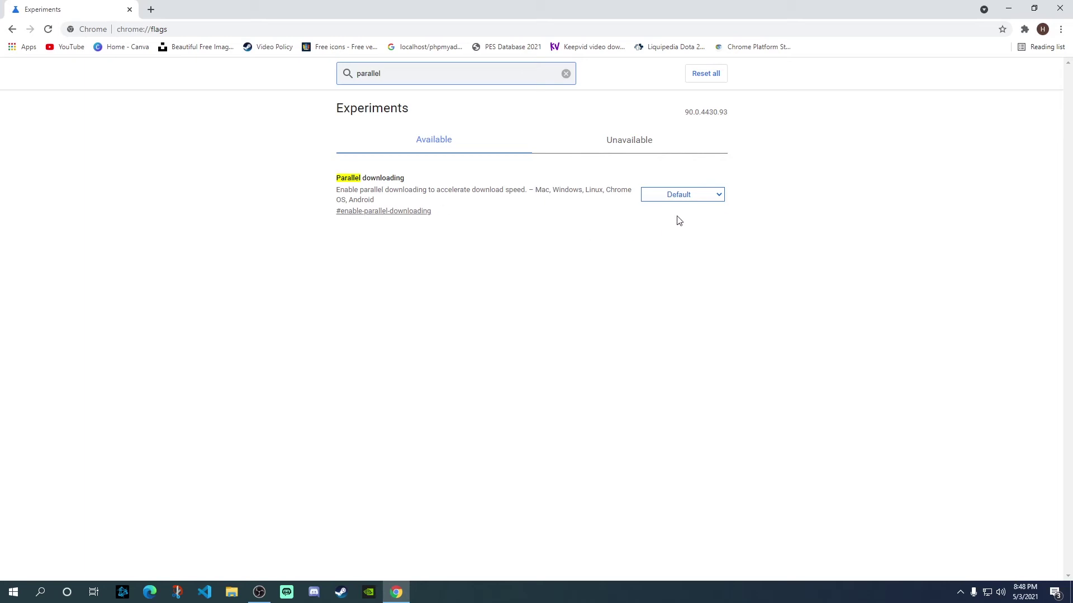
# - Set the Parallel downloading flag to Enabled
pyautogui.click(676, 198)
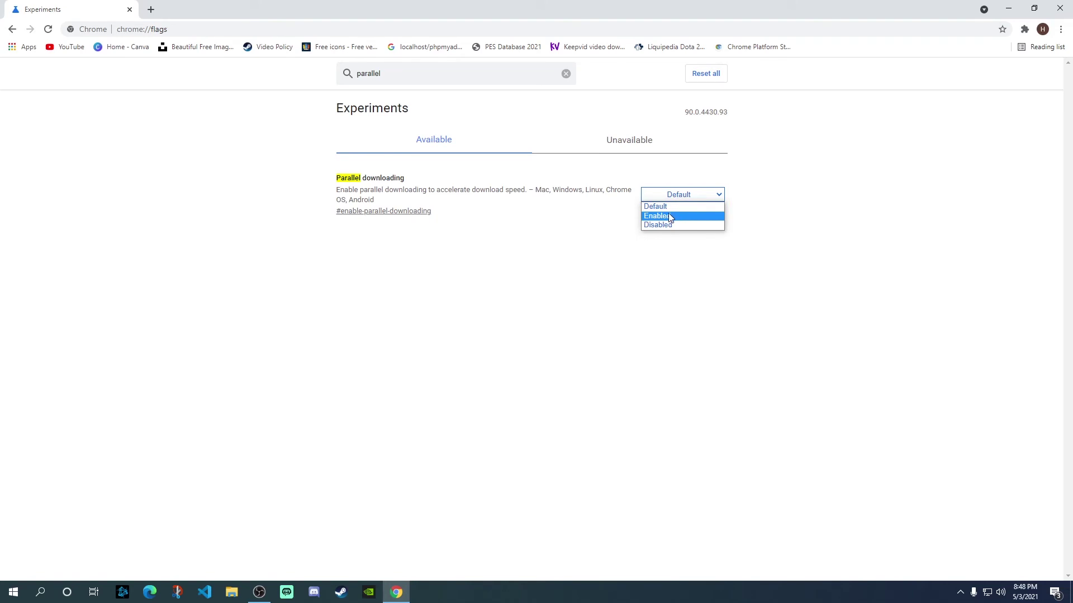
pyautogui.click(667, 216)
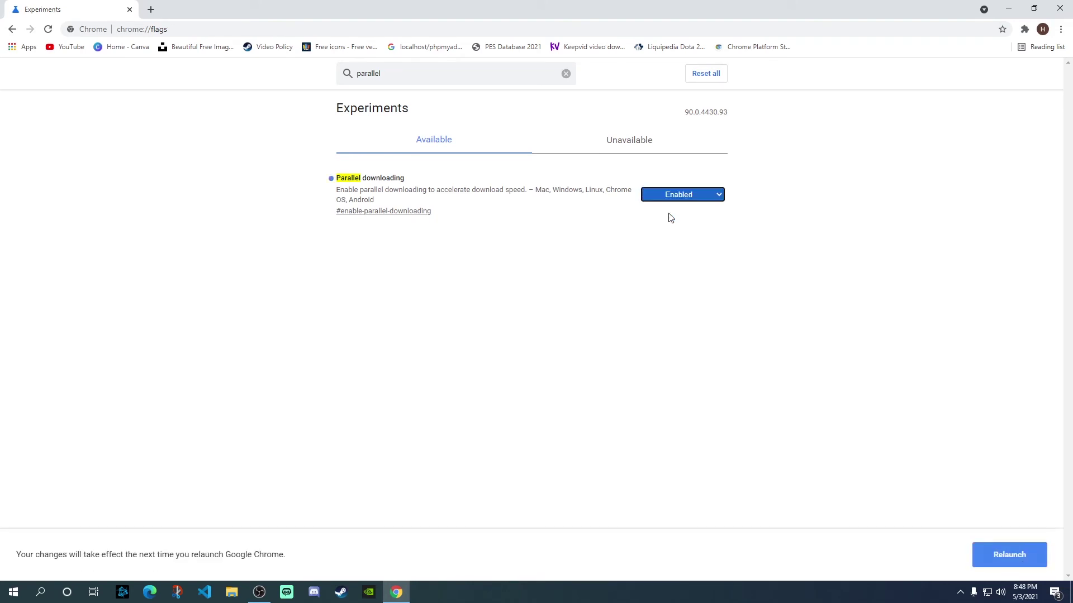
# - Relaunch Chrome to apply the Parallel downloading flag
pyautogui.click(1013, 557)
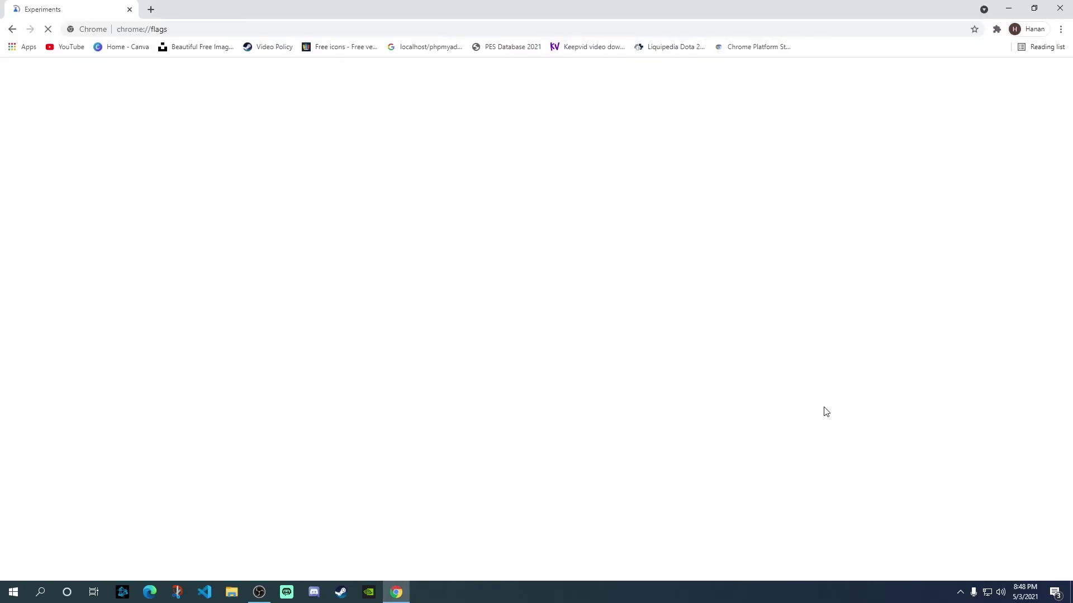